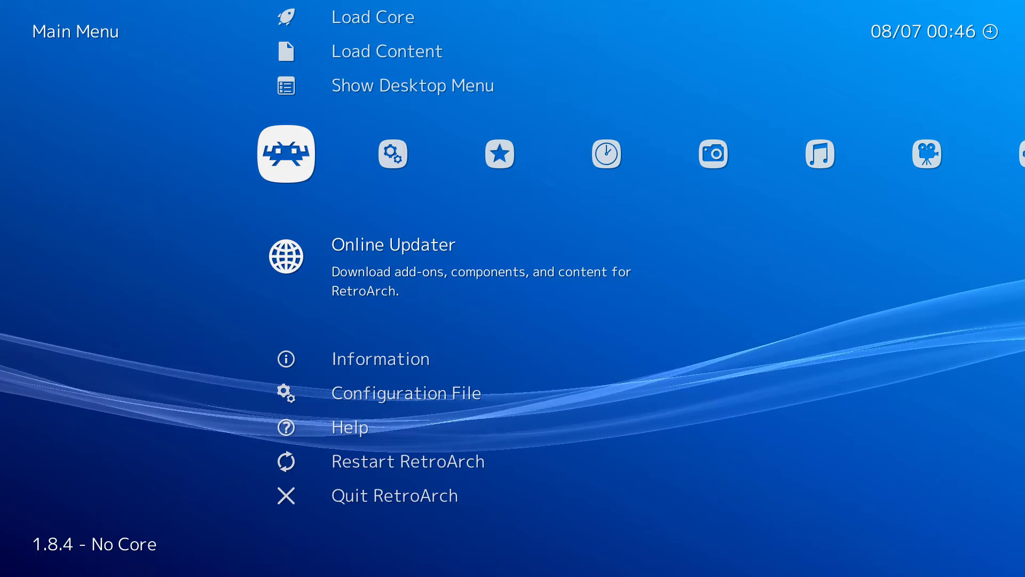
Step: Open Online Updater, then Core Updater to fetch the downloadable cores list
{"action": "key", "text": "Return"}
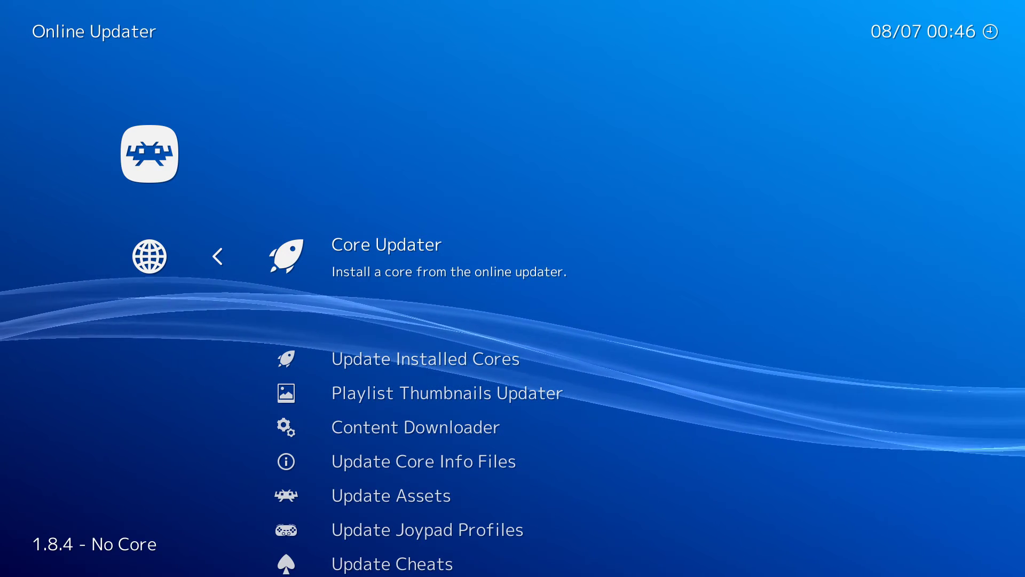
{"action": "key", "text": "Return"}
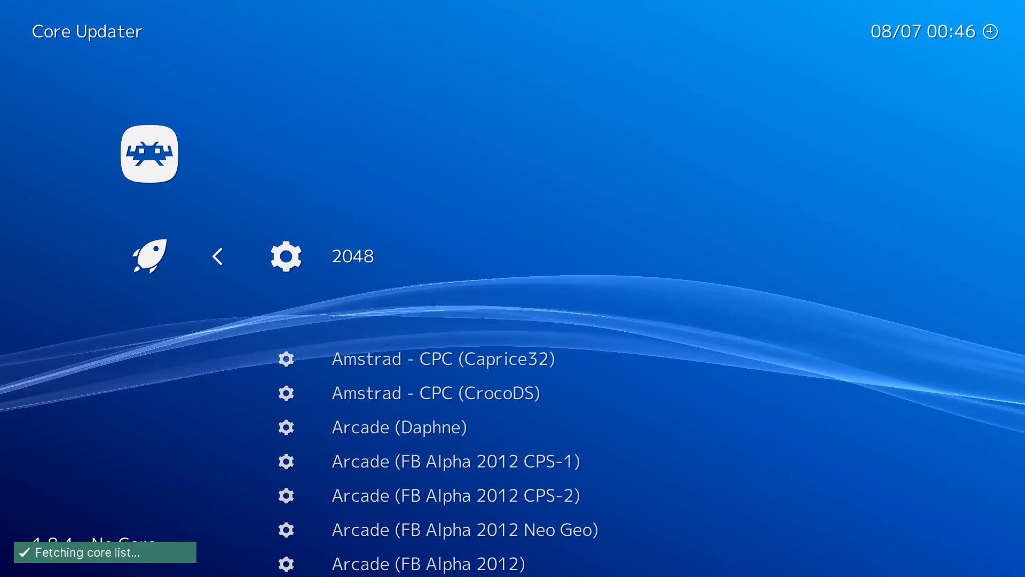
Step: Scroll down past the Neo Geo Pocket cores to SNK - Neo Geo CD (NeoCD)
{"action": "key", "text": "Down"}
{"action": "key", "text": "Down"}
{"action": "key", "text": "Down"}
{"action": "key", "text": "Down"}
{"action": "key", "text": "Down"}
{"action": "key", "text": "Down"}
{"action": "key", "text": "Down"}
{"action": "key", "text": "Down"}
{"action": "key", "text": "Down"}
{"action": "key", "text": "Down"}
{"action": "key", "text": "Down"}
{"action": "key", "text": "Down"}
{"action": "key", "text": "Down"}
{"action": "key", "text": "Down"}
{"action": "key", "text": "Down"}
{"action": "key", "text": "Down"}
{"action": "key", "text": "Down"}
{"action": "key", "text": "Down"}
{"action": "key", "text": "Down"}
{"action": "key", "text": "Down"}
{"action": "key", "text": "Down"}
{"action": "key", "text": "Down"}
{"action": "key", "text": "Down"}
{"action": "key", "text": "Down"}
{"action": "key", "text": "Down"}
{"action": "key", "text": "Down"}
{"action": "key", "text": "Down"}
{"action": "key", "text": "Down"}
{"action": "key", "text": "Down"}
{"action": "key", "text": "Down"}
{"action": "key", "text": "Down"}
{"action": "key", "text": "Down"}
{"action": "key", "text": "Down"}
{"action": "key", "text": "Down"}
{"action": "key", "text": "Down"}
{"action": "key", "text": "Down"}
{"action": "key", "text": "Down"}
{"action": "key", "text": "Down"}
{"action": "key", "text": "Down"}
{"action": "key", "text": "Down"}
{"action": "key", "text": "Down"}
{"action": "key", "text": "Down"}
{"action": "key", "text": "Down"}
{"action": "key", "text": "Down"}
{"action": "key", "text": "Down"}
{"action": "key", "text": "Down"}
{"action": "key", "text": "Down"}
{"action": "key", "text": "Down"}
{"action": "key", "text": "Down"}
{"action": "key", "text": "Down"}
{"action": "key", "text": "Down"}
{"action": "key", "text": "Down"}
{"action": "key", "text": "Down"}
{"action": "key", "text": "Down"}
{"action": "key", "text": "Down"}
{"action": "key", "text": "Down"}
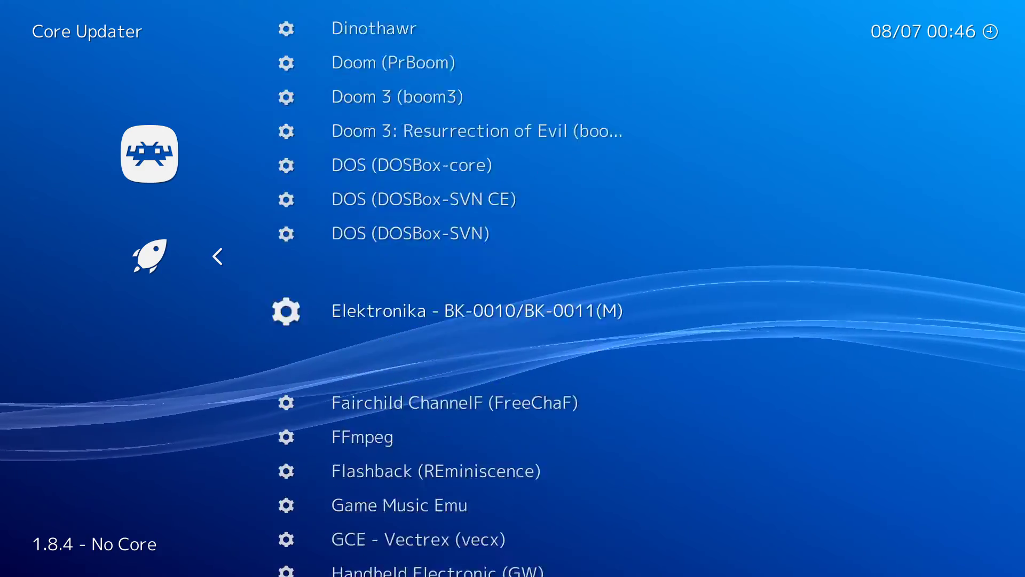
{"action": "key", "text": "Down"}
{"action": "key", "text": "Down"}
{"action": "key", "text": "Down"}
{"action": "key", "text": "Down"}
{"action": "key", "text": "Down"}
{"action": "key", "text": "Down"}
{"action": "key", "text": "Down"}
{"action": "key", "text": "Down"}
{"action": "key", "text": "Down"}
{"action": "key", "text": "Down"}
{"action": "key", "text": "Down"}
{"action": "key", "text": "Down"}
{"action": "key", "text": "Down"}
{"action": "key", "text": "Down"}
{"action": "key", "text": "Down"}
{"action": "key", "text": "Down"}
{"action": "key", "text": "Down"}
{"action": "key", "text": "Down"}
{"action": "key", "text": "Down"}
{"action": "key", "text": "Down"}
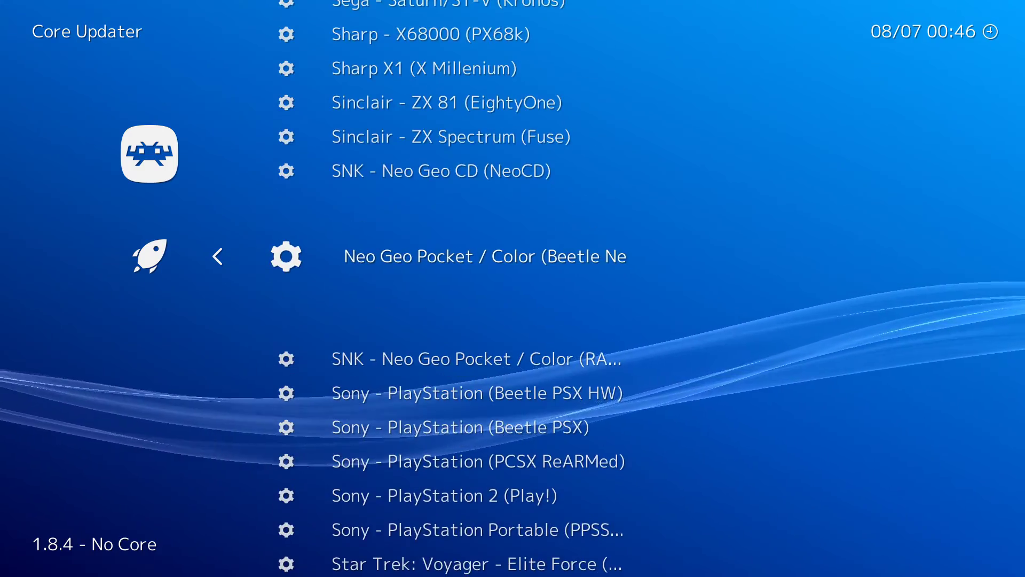
{"action": "key", "text": "Down"}
{"action": "key", "text": "Down"}
{"action": "key", "text": "Down"}
{"action": "key", "text": "Down"}
{"action": "key", "text": "Down"}
{"action": "key", "text": "Down"}
{"action": "key", "text": "Down"}
{"action": "key", "text": "Down"}
{"action": "key", "text": "Up"}
{"action": "key", "text": "Up"}
{"action": "key", "text": "Up"}
{"action": "key", "text": "Up"}
{"action": "key", "text": "Up"}
{"action": "key", "text": "Up"}
{"action": "key", "text": "Up"}
{"action": "key", "text": "Up"}
{"action": "key", "text": "Down"}
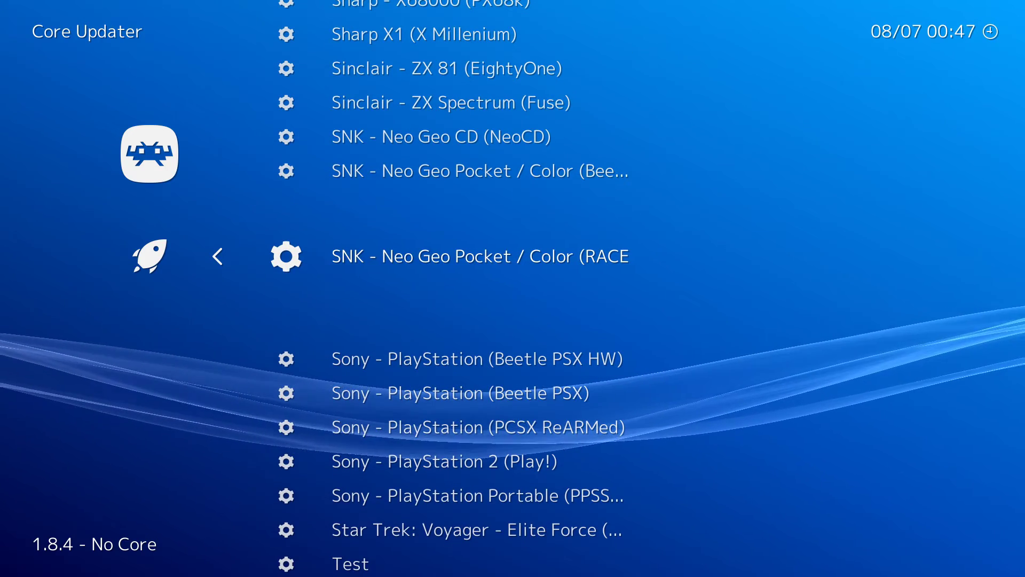
{"action": "key", "text": "Up"}
{"action": "key", "text": "Up"}
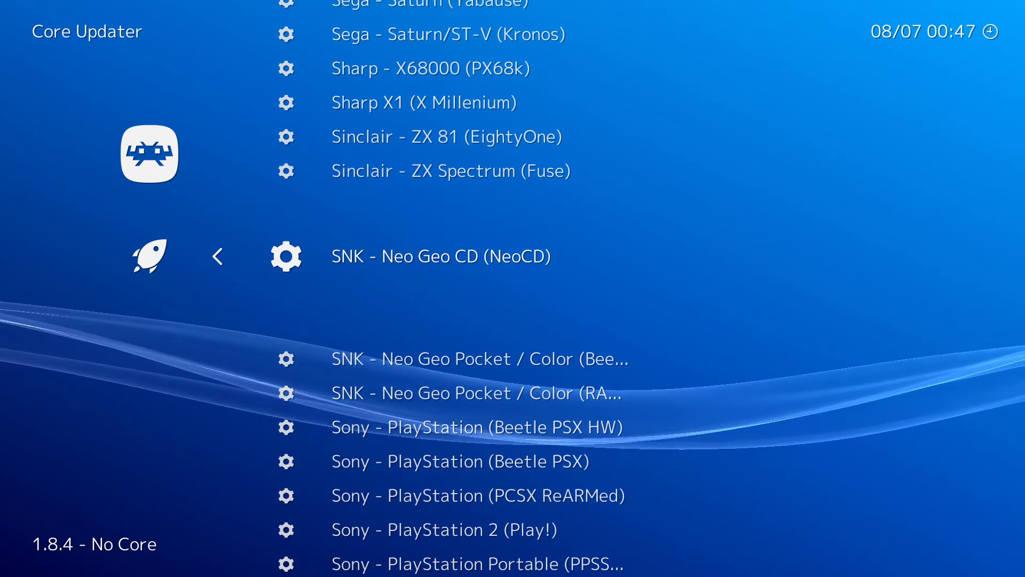